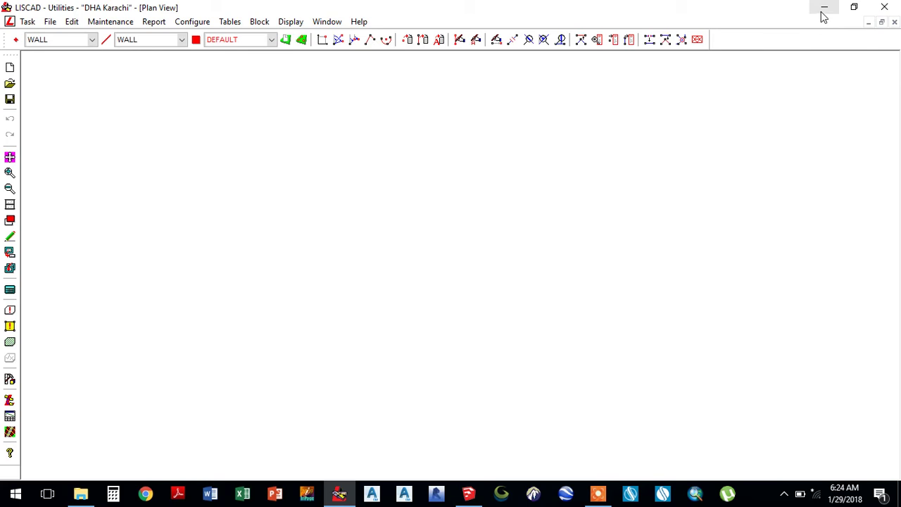
Step: Open 14-1-18.csv from the DHA Karachi project's Exal Data\TS 06 folder, review its point columns, close it and return to LISCAD
click(822, 11)
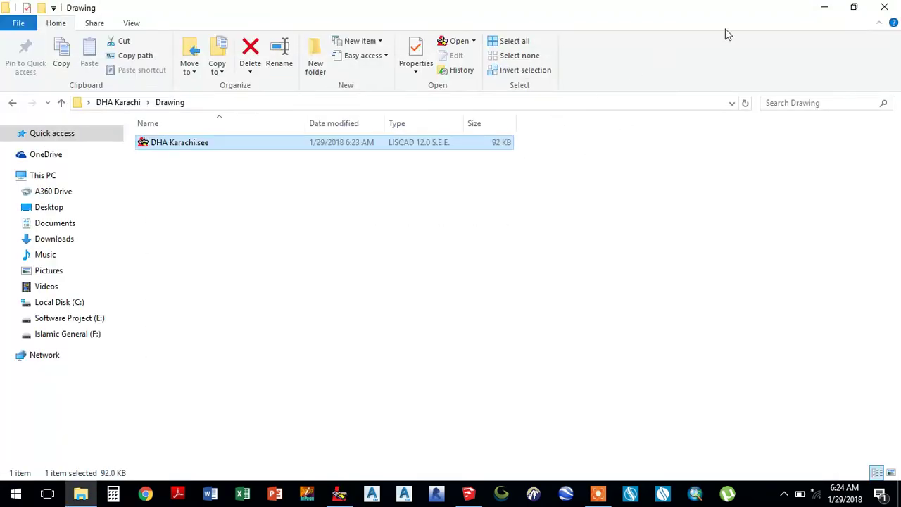
click(62, 103)
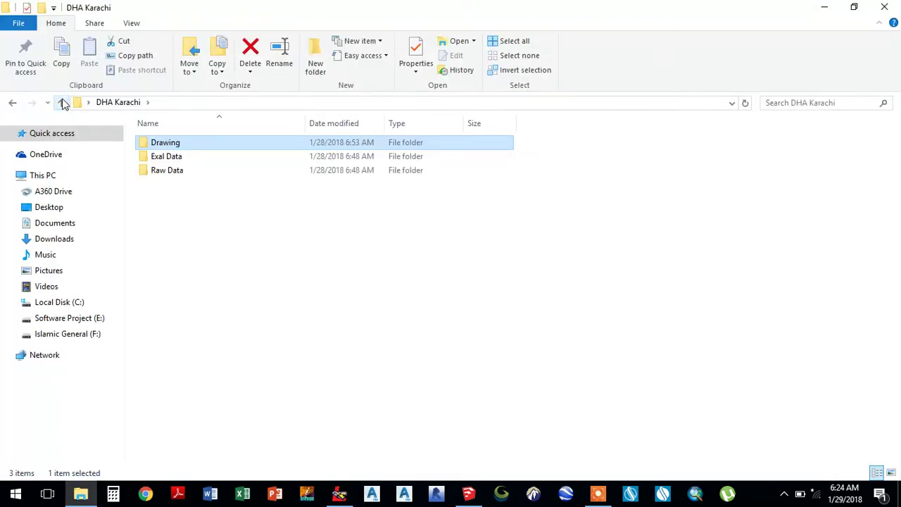
double_click(165, 157)
double_click(163, 157)
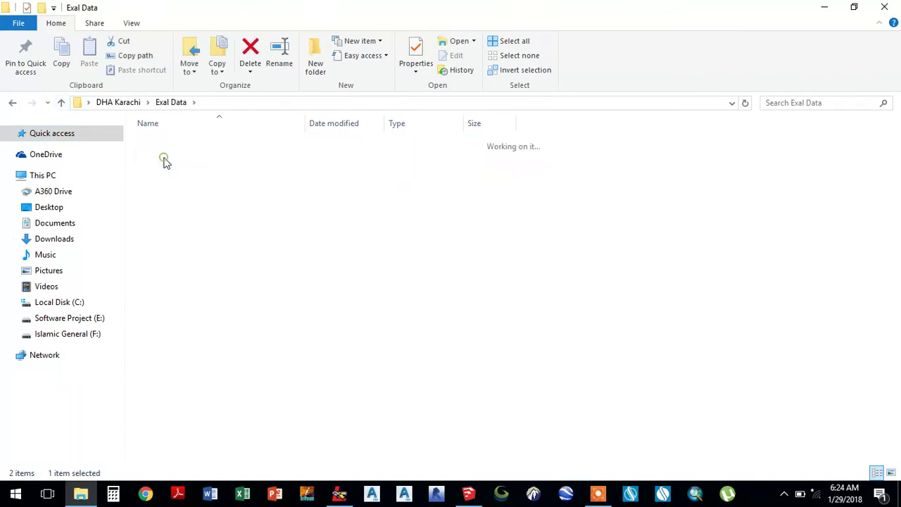
double_click(173, 145)
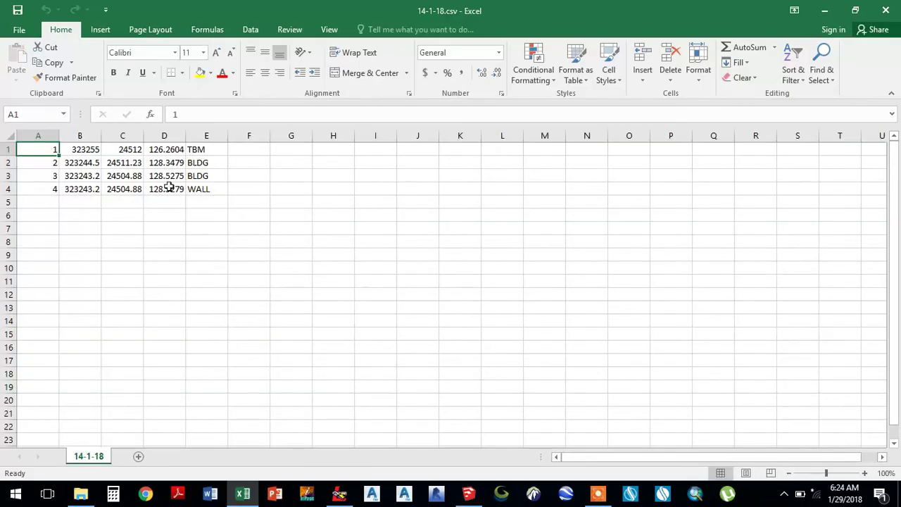
click(115, 201)
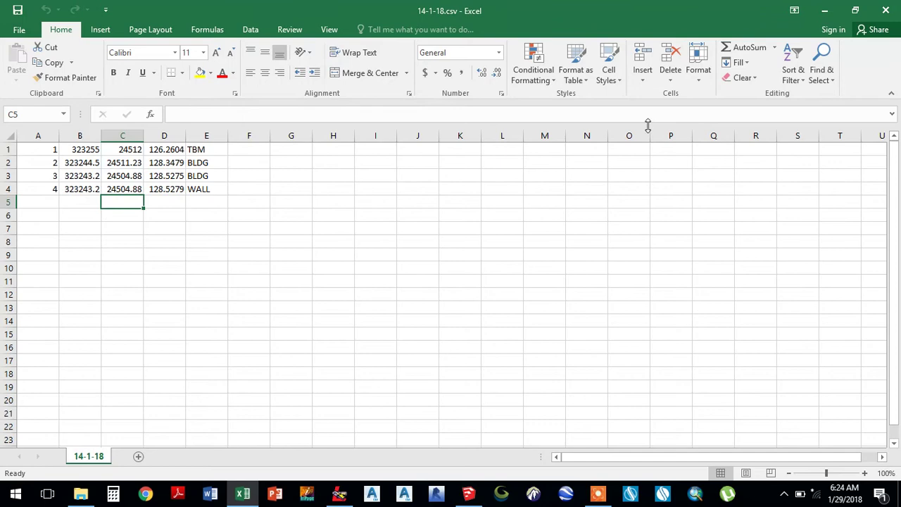
click(886, 14)
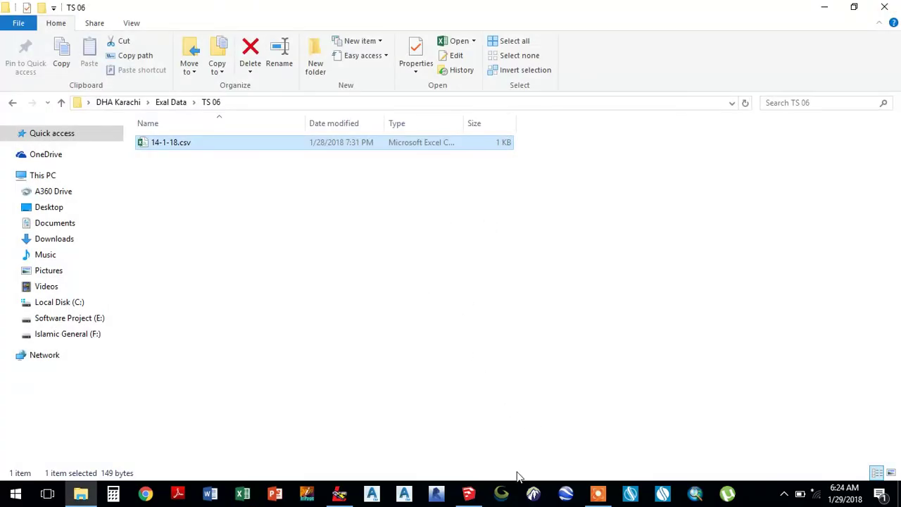
click(341, 495)
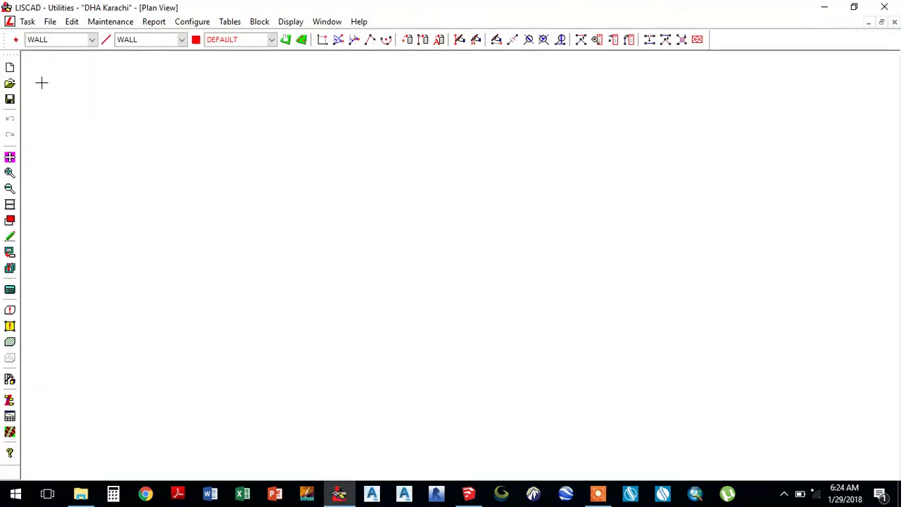
Step: Examine the commands offered by the Background Images, Adjustment and Computations tasks
click(28, 22)
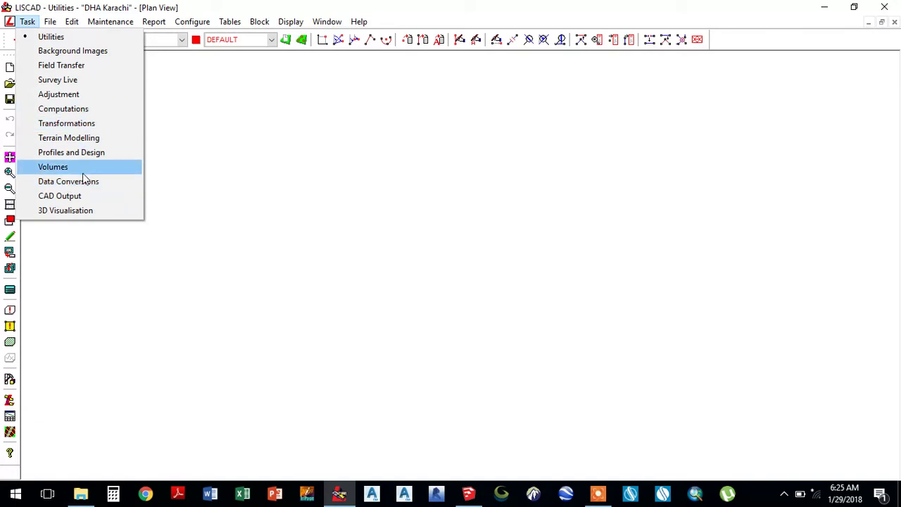
click(65, 54)
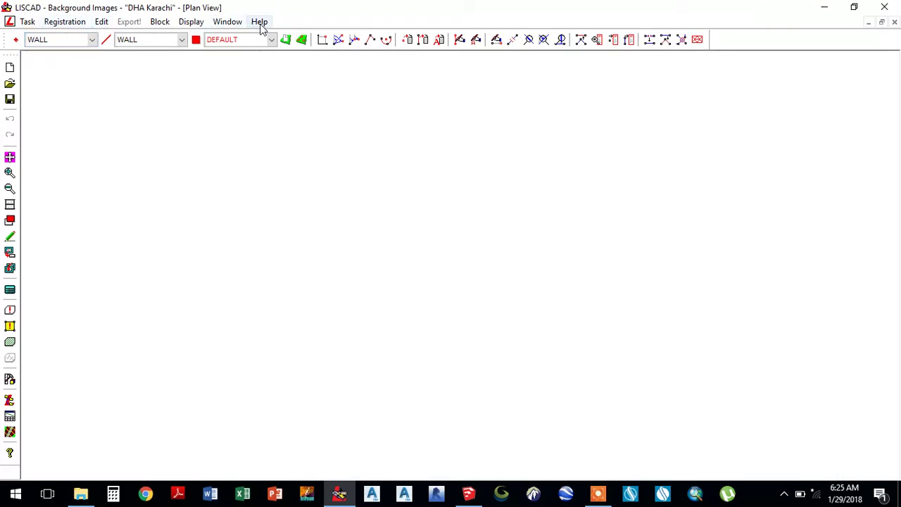
click(27, 23)
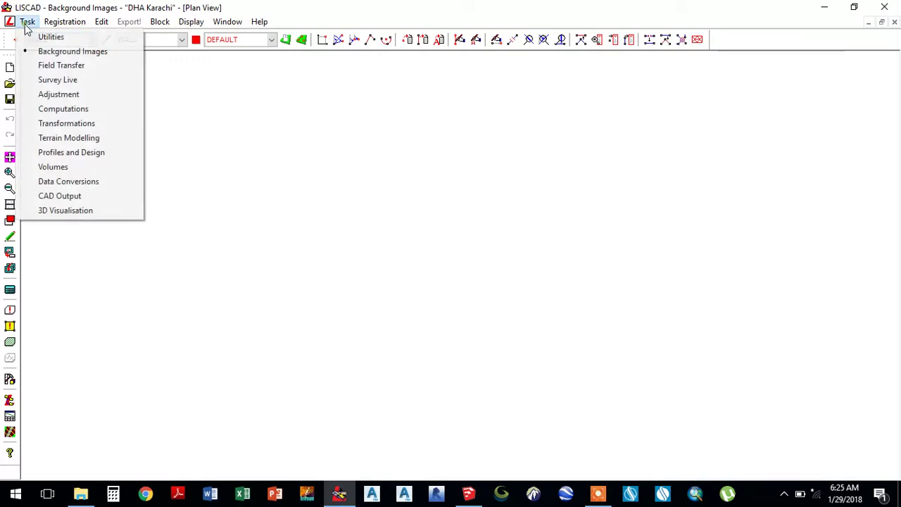
click(59, 55)
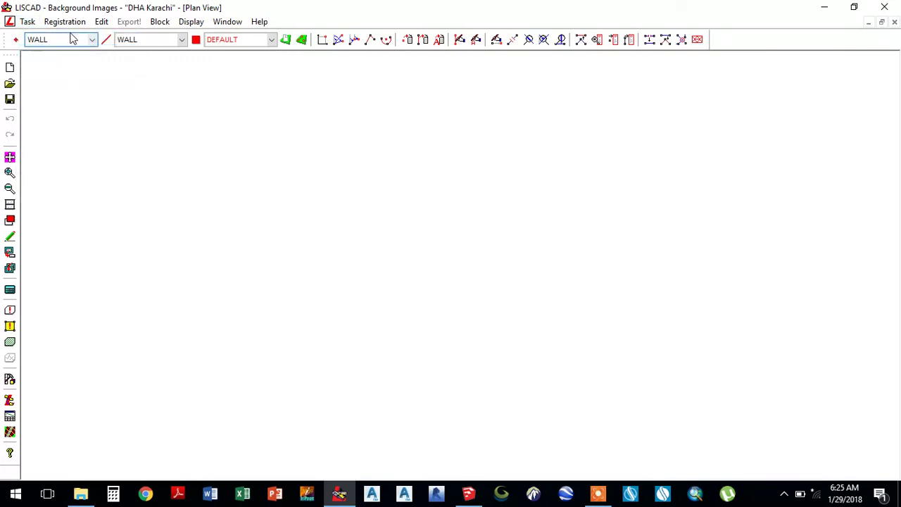
click(73, 27)
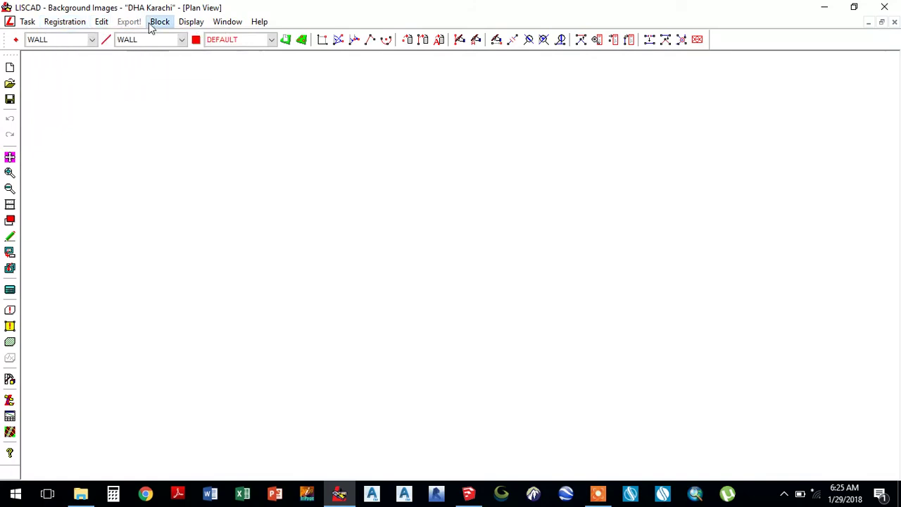
mouse_move(158, 27)
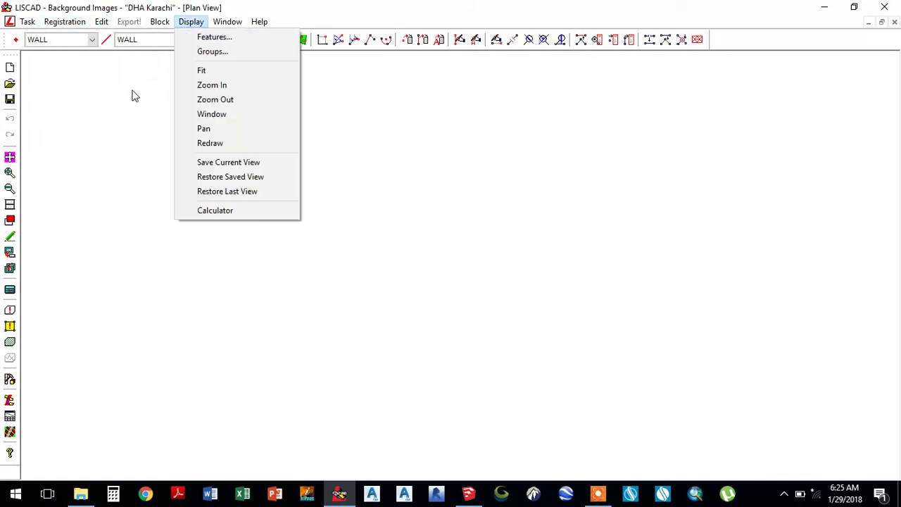
click(28, 22)
click(28, 22)
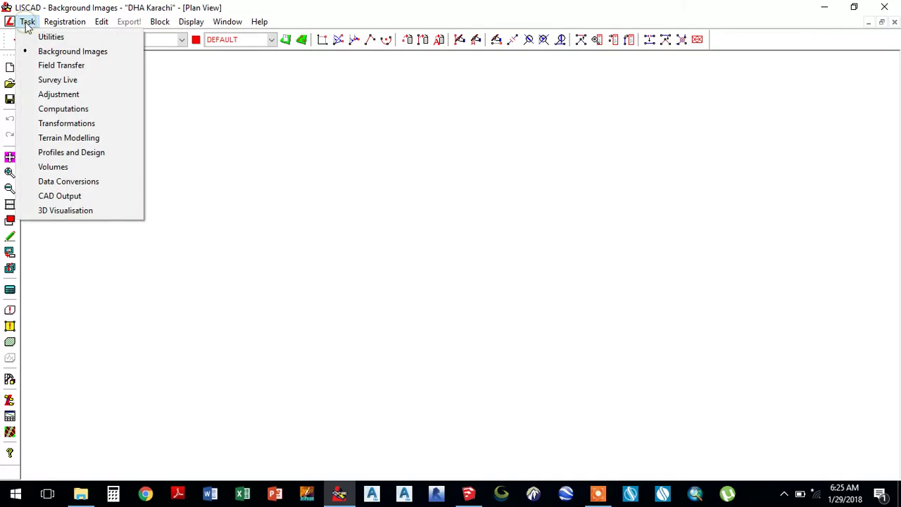
click(64, 93)
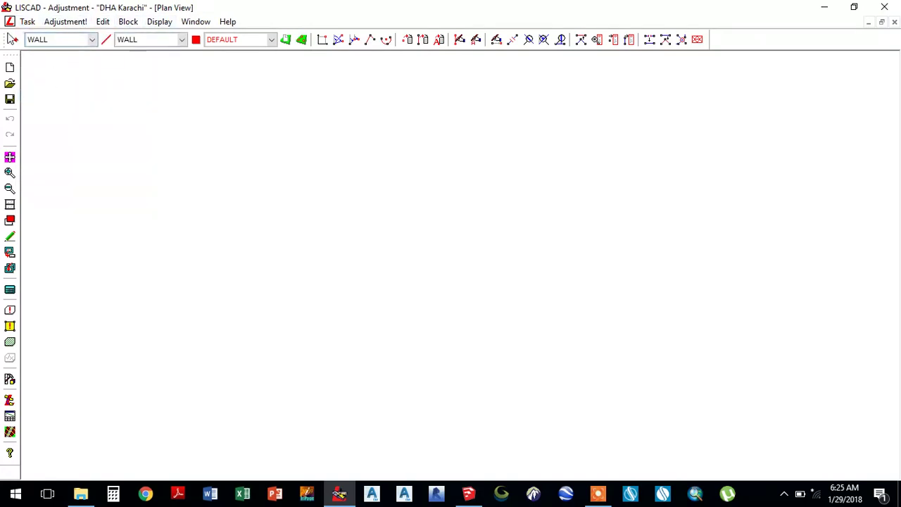
click(26, 23)
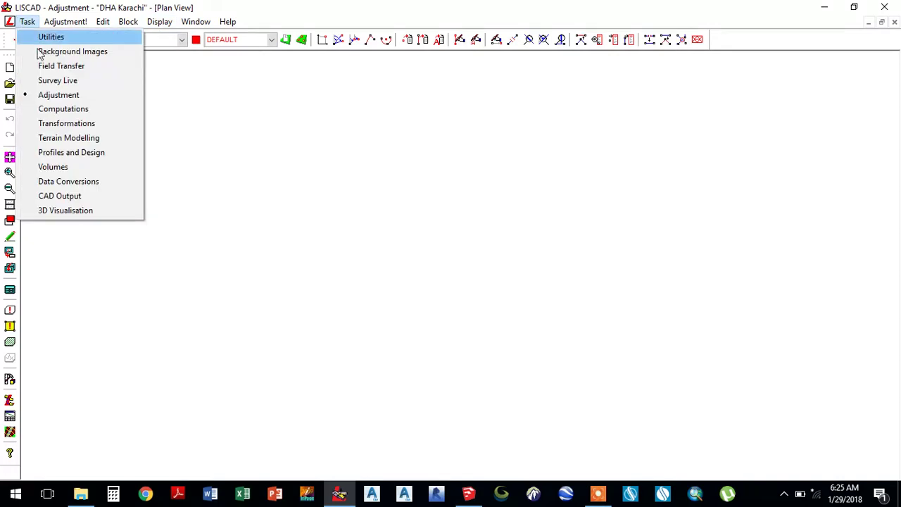
click(65, 109)
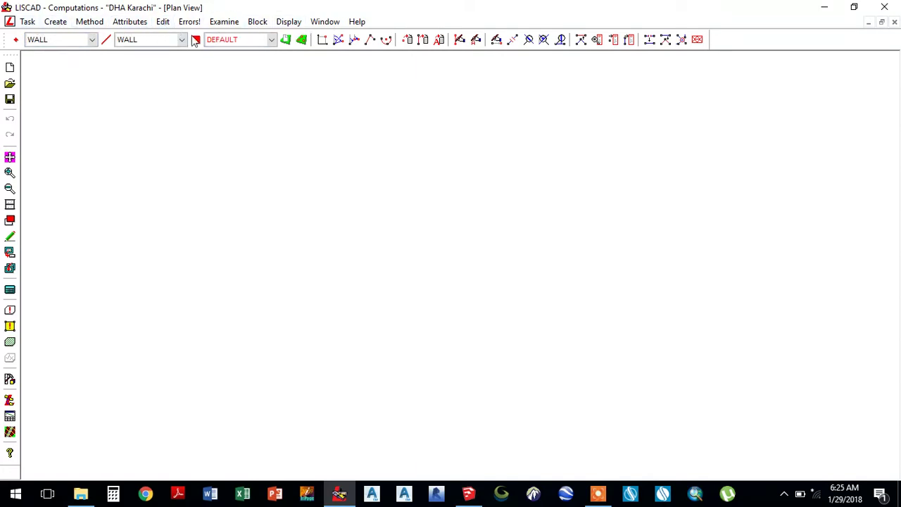
Step: Switch to the Data Conversions task and start a User Definable import
click(27, 22)
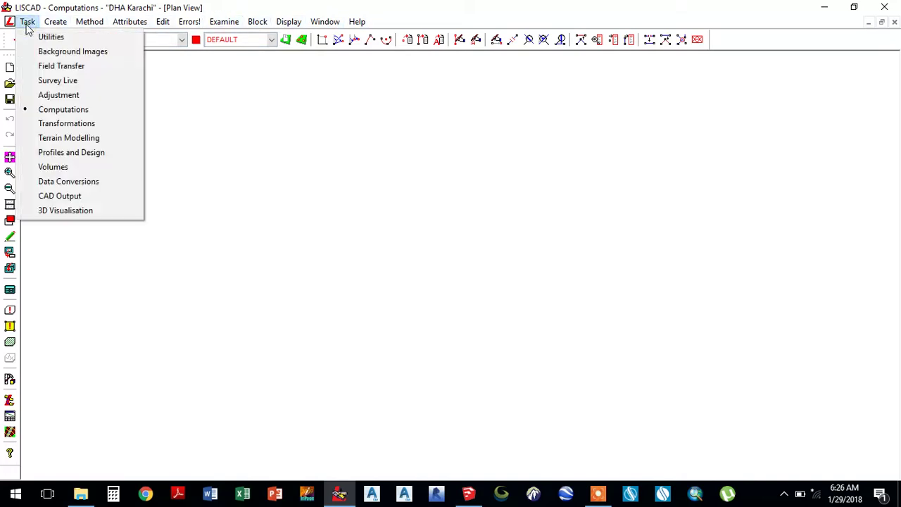
click(69, 183)
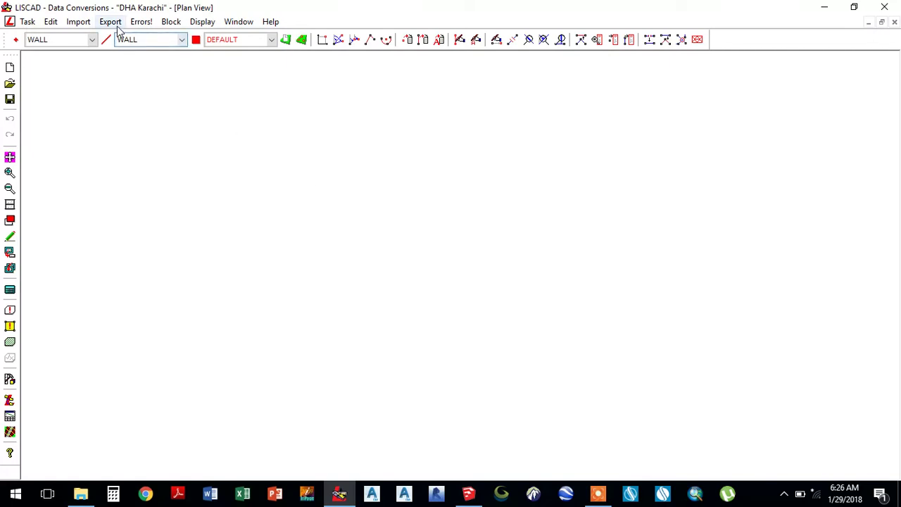
click(81, 26)
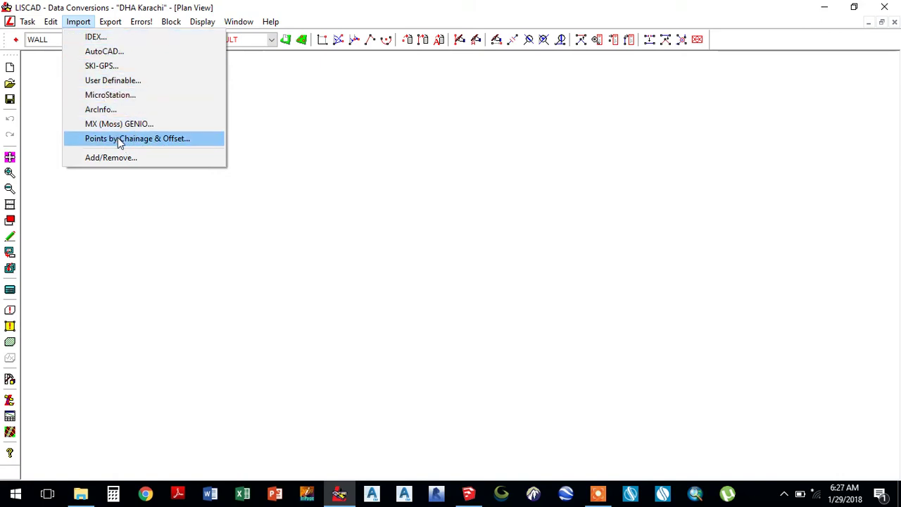
click(114, 82)
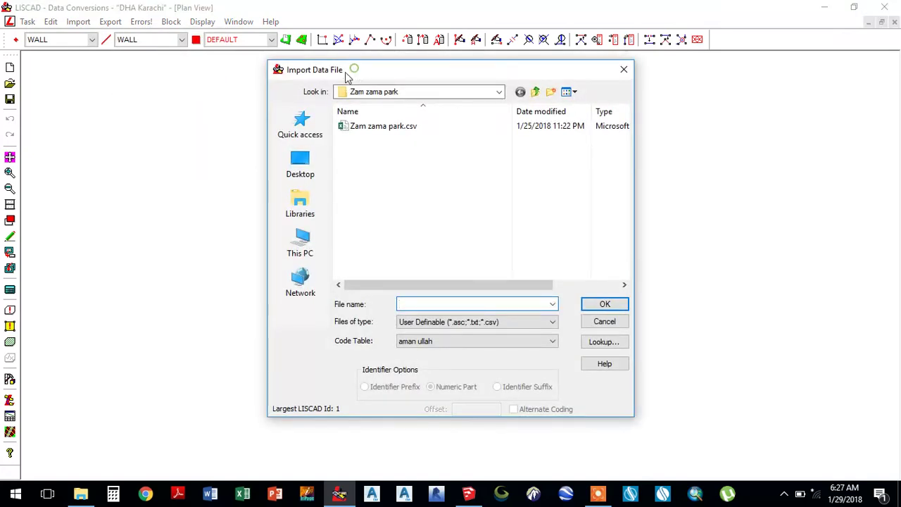
Step: Choose 14-1-18.csv from the desktop folder DHA Karachi\Exal Data\TS 06 as the data file to import
drag(355, 74, 288, 75)
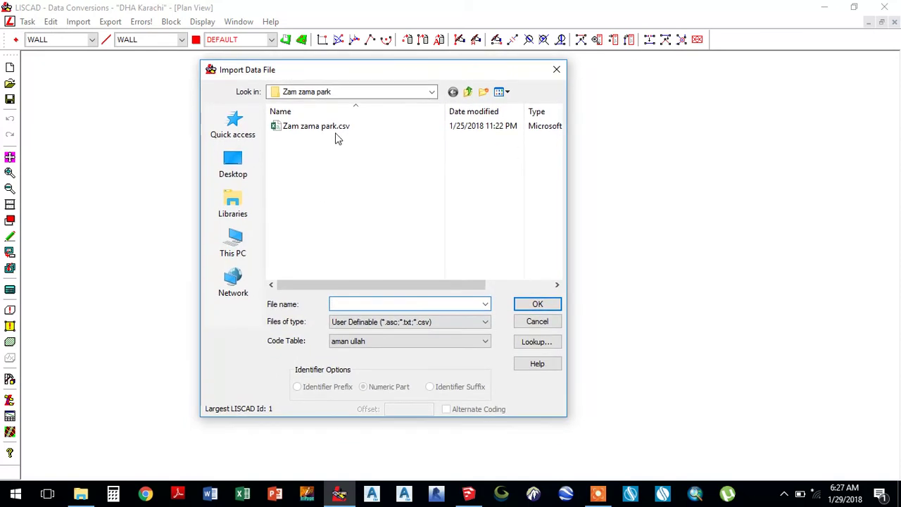
click(431, 94)
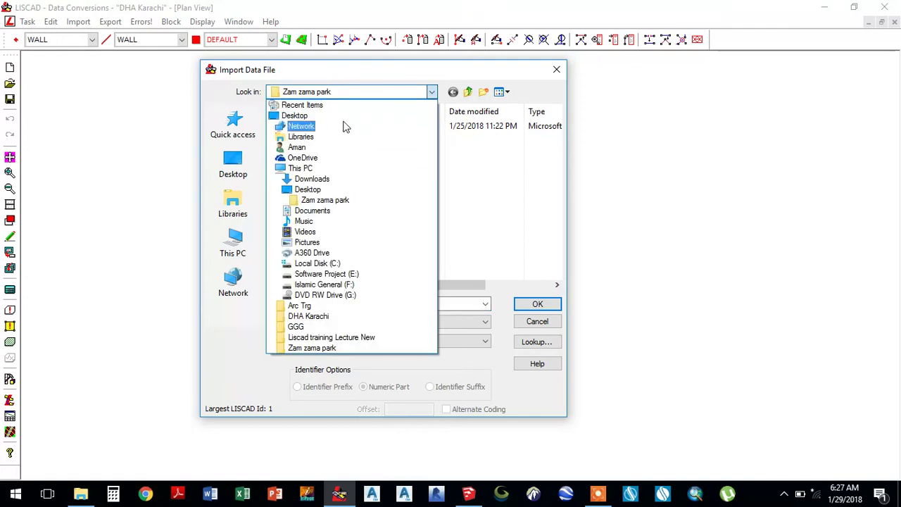
click(299, 116)
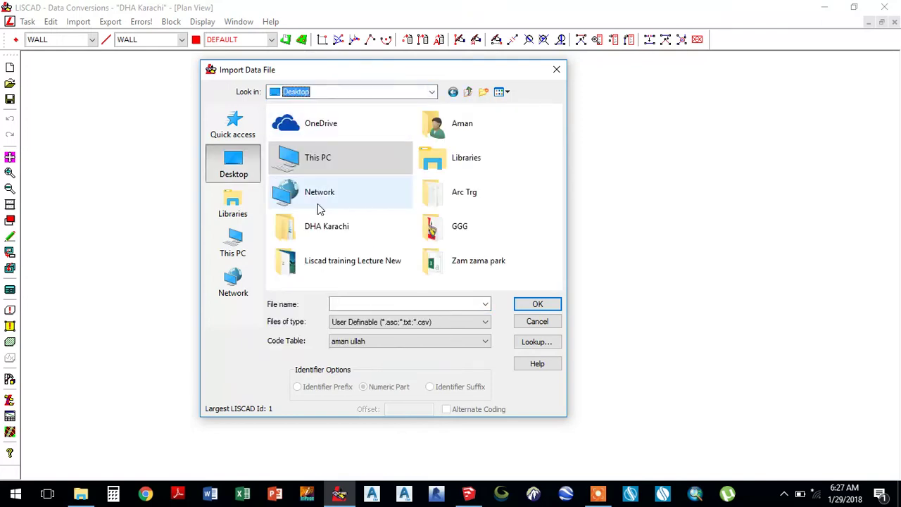
double_click(347, 228)
double_click(301, 139)
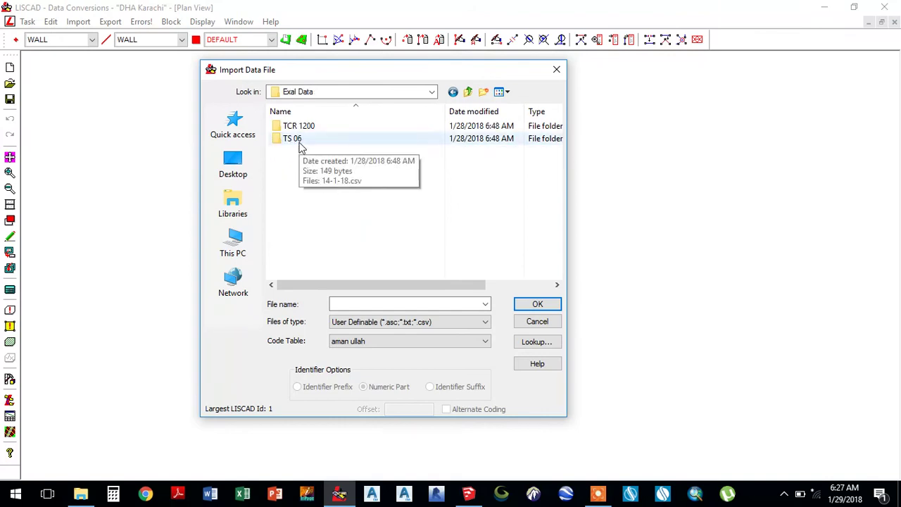
double_click(300, 144)
click(302, 130)
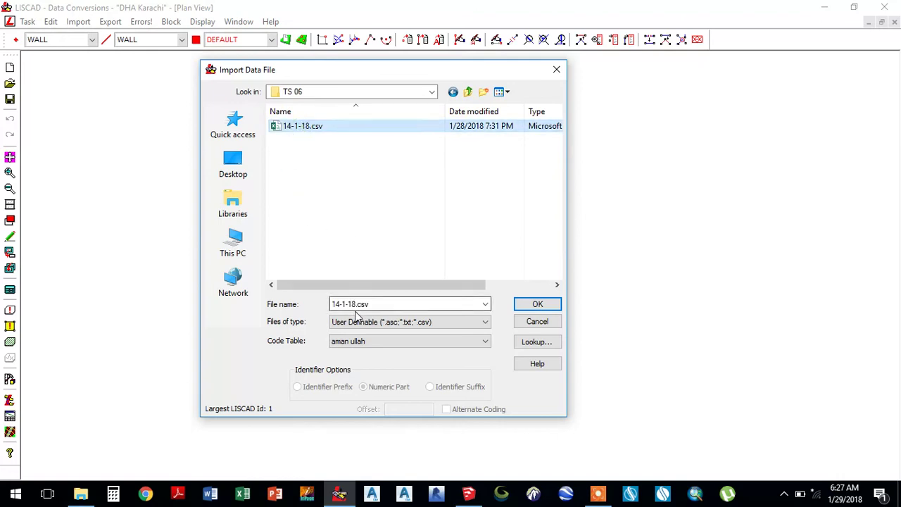
Step: Keep the preselected code table for the import and accept the chosen file
click(377, 304)
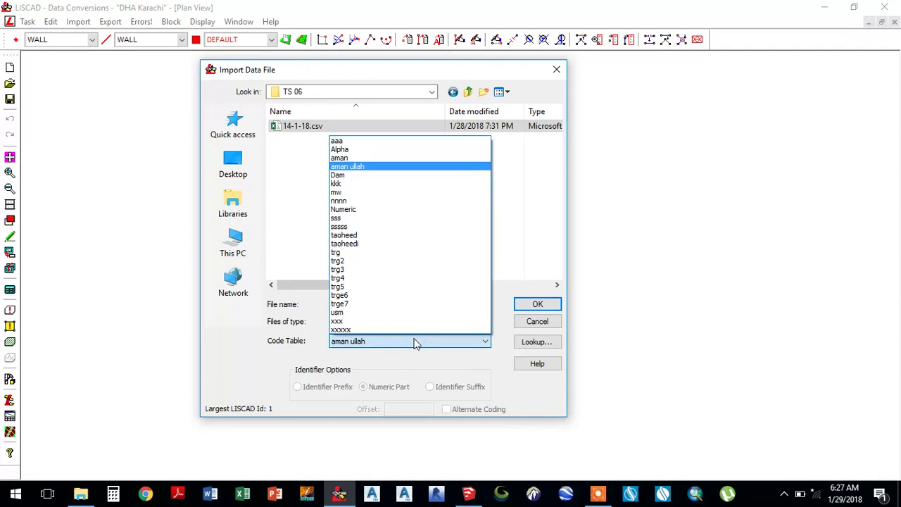
click(368, 168)
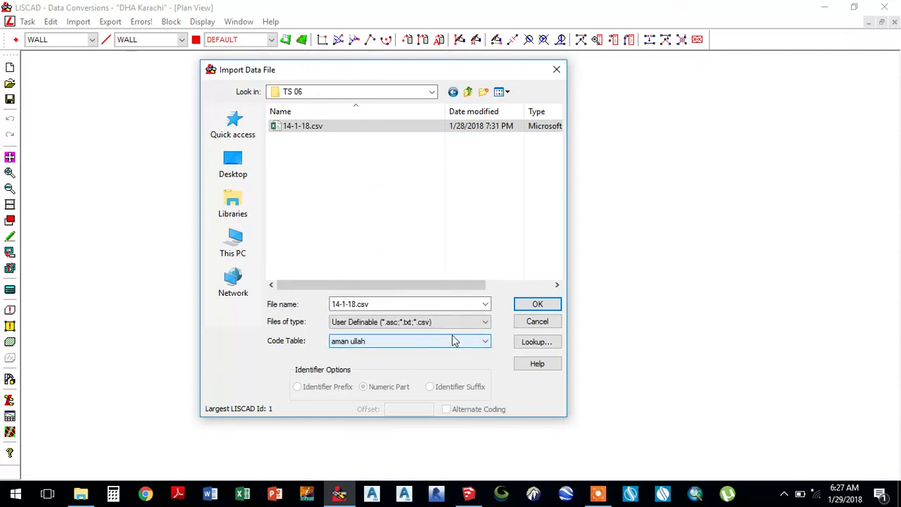
click(537, 305)
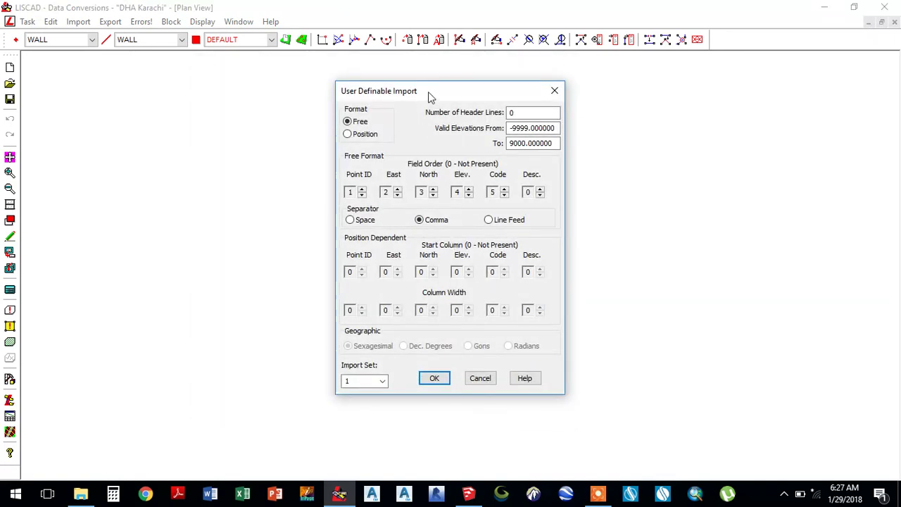
drag(428, 95, 388, 100)
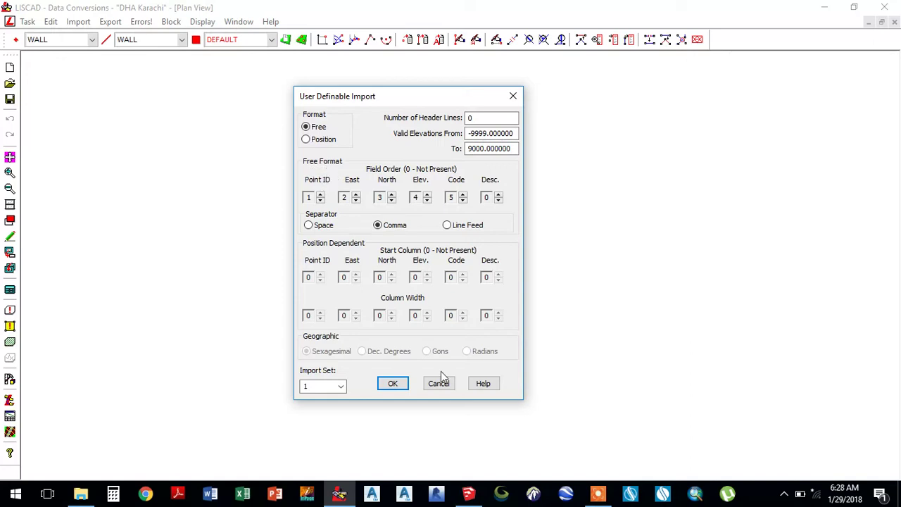
click(606, 496)
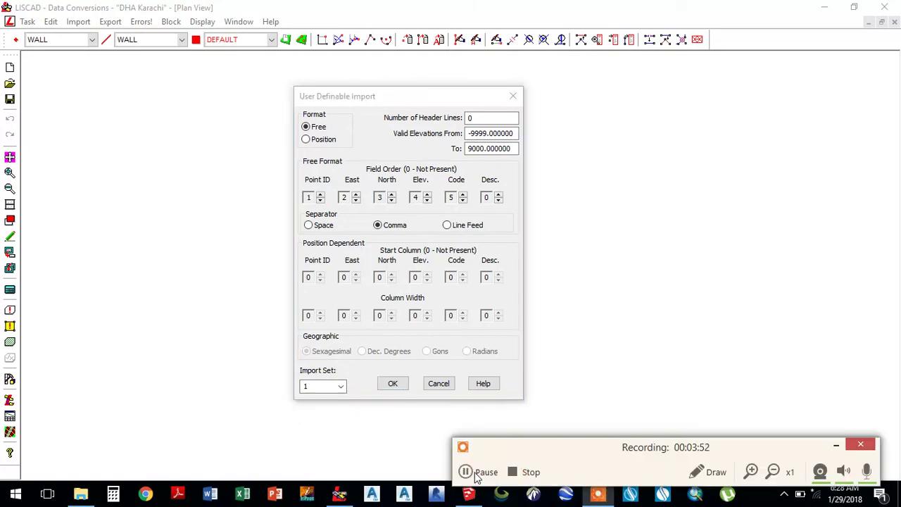
click(465, 471)
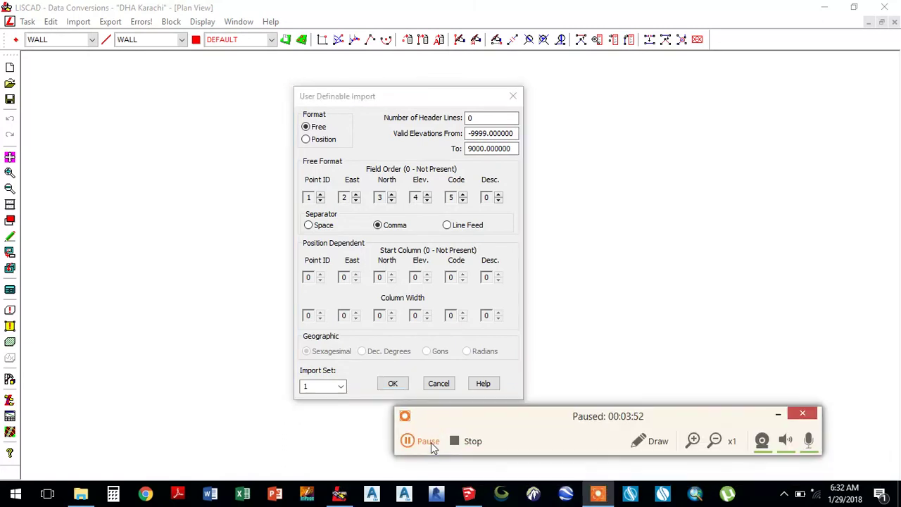
click(431, 444)
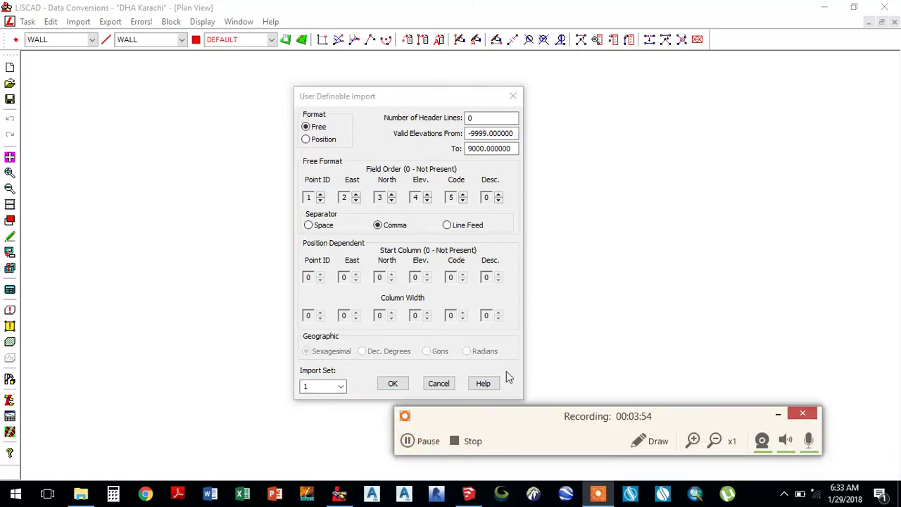
click(778, 416)
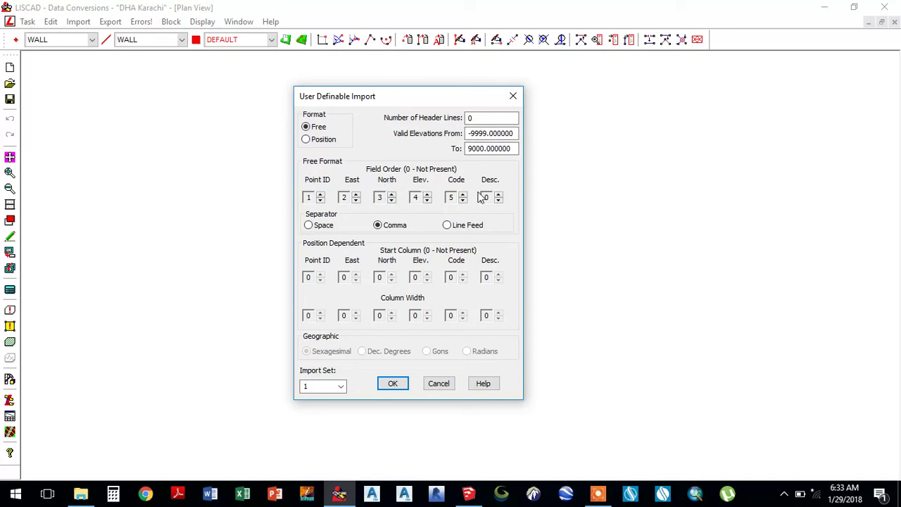
Step: Import the points in free, comma-separated format with field order Point ID 1, East 2, North 3, Elev. 4, Code 5 and Desc. 0
click(320, 195)
click(320, 194)
click(320, 200)
click(320, 200)
click(357, 196)
click(394, 384)
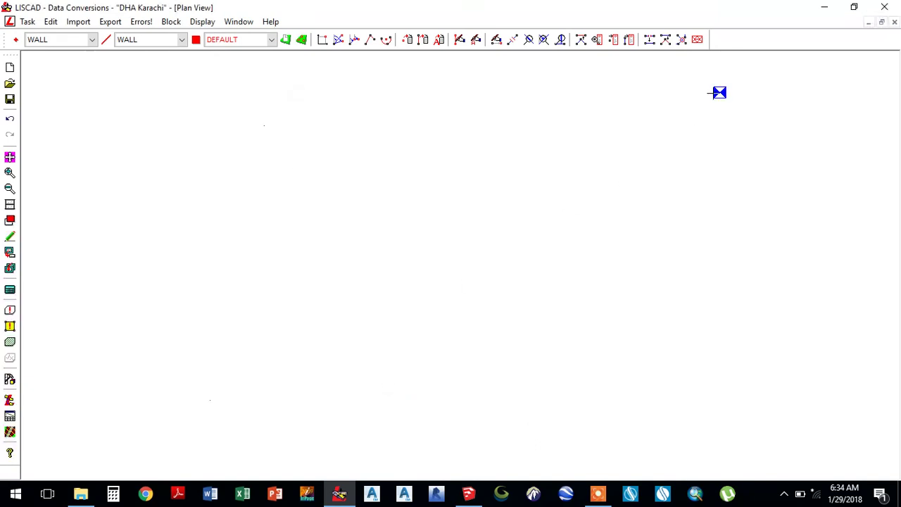
Step: Fit the plan view and turn on crosses for the points in the feature display settings
click(10, 157)
right_click(368, 202)
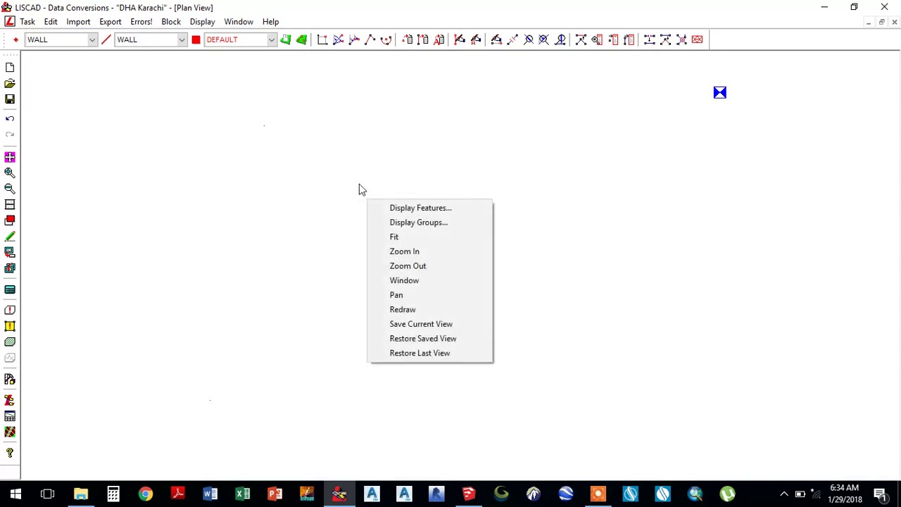
click(355, 180)
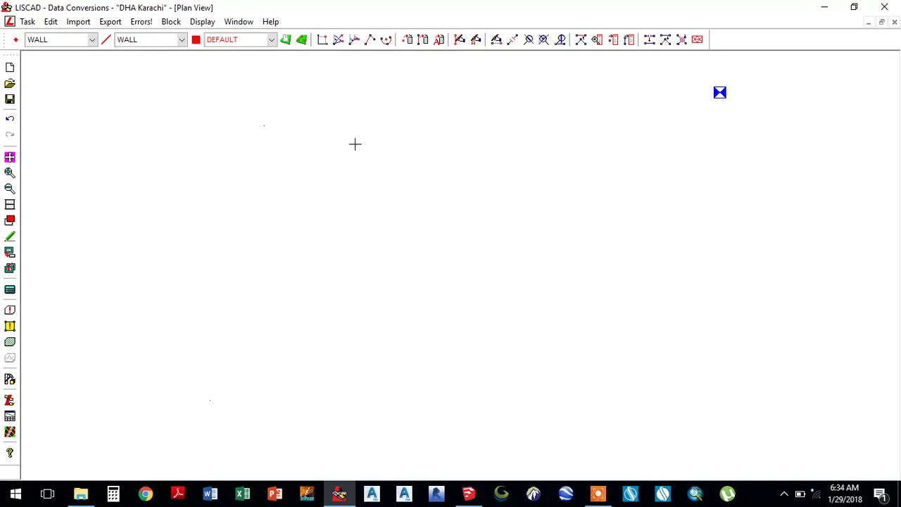
right_click(355, 144)
click(388, 152)
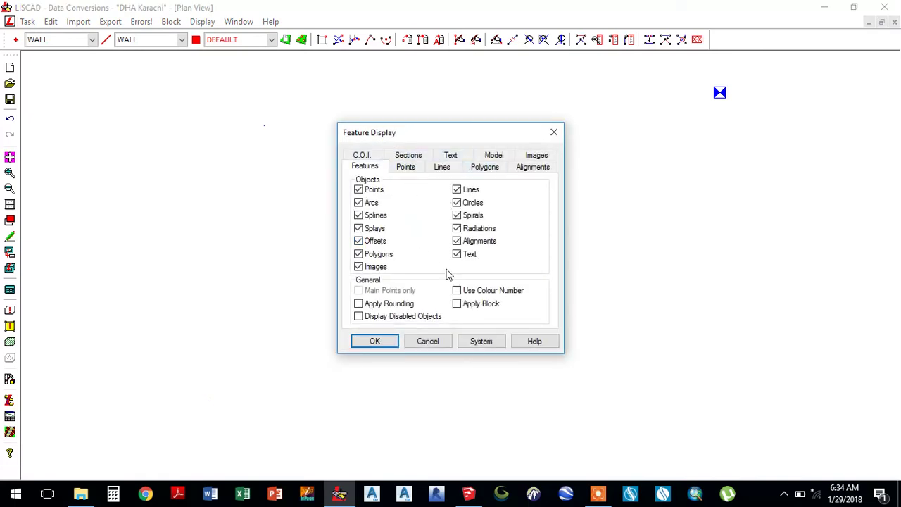
click(414, 173)
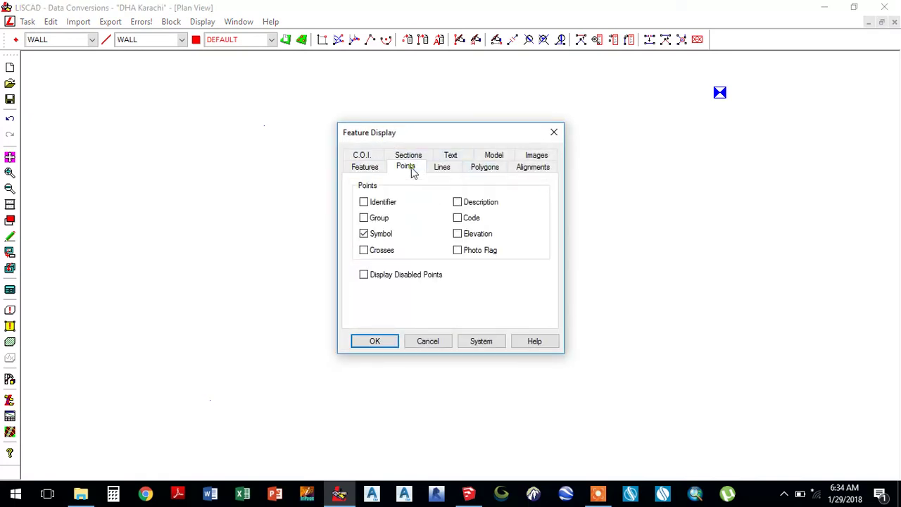
click(363, 251)
click(381, 342)
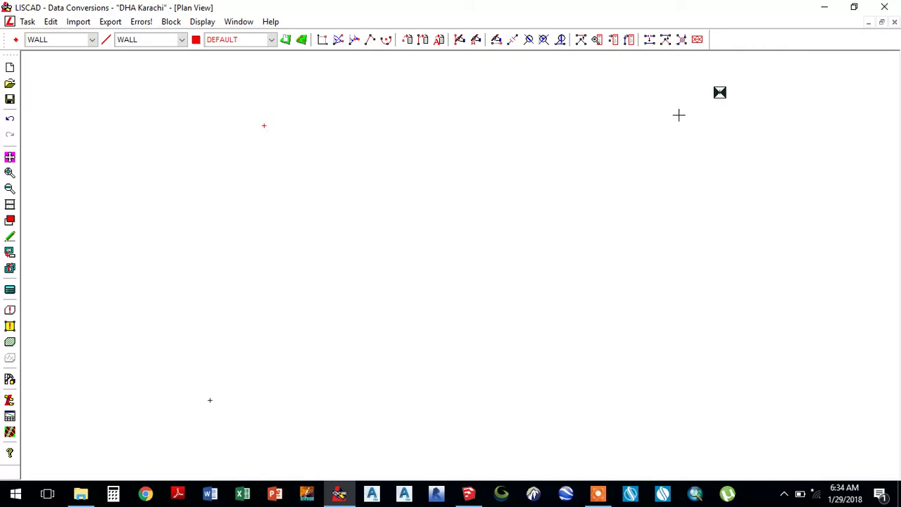
Step: Examine the positions of the imported points and the station symbol in the plan view
middle_drag(717, 91, 885, 157)
middle_drag(657, 174, 639, 277)
scroll(558, 362, down, 3)
scroll(613, 83, up, 3)
scroll(579, 356, up, 4)
scroll(673, 258, up, 3)
scroll(512, 334, up, 2)
scroll(323, 294, down, 6)
scroll(341, 288, up, 4)
scroll(294, 354, down, 2)
scroll(269, 410, up, 2)
Step: Start another User Definable import and choose 28 JAN18.csv from the Exal Data\TCR 1200 folder as the data file
click(78, 22)
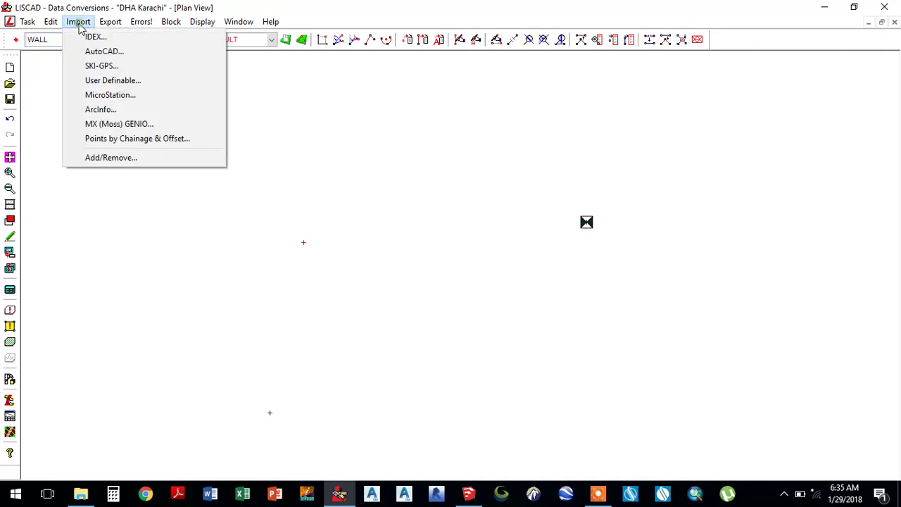
click(99, 80)
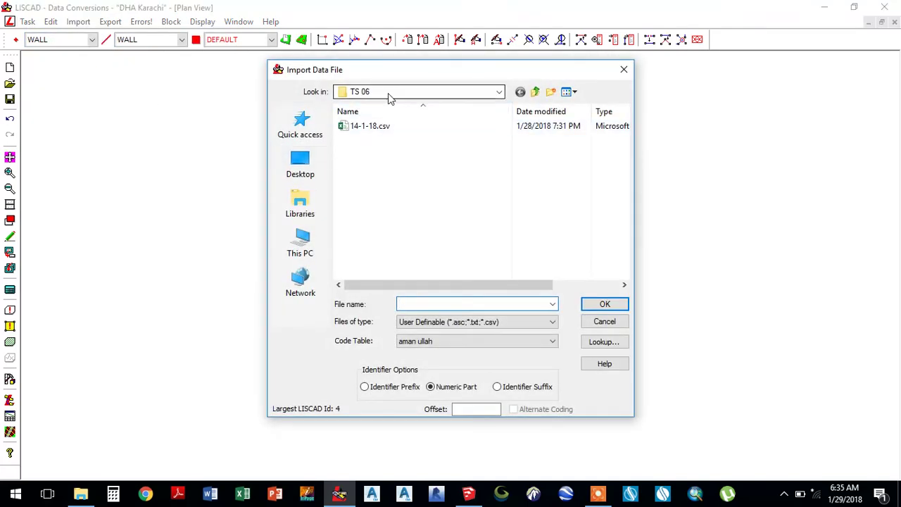
click(536, 92)
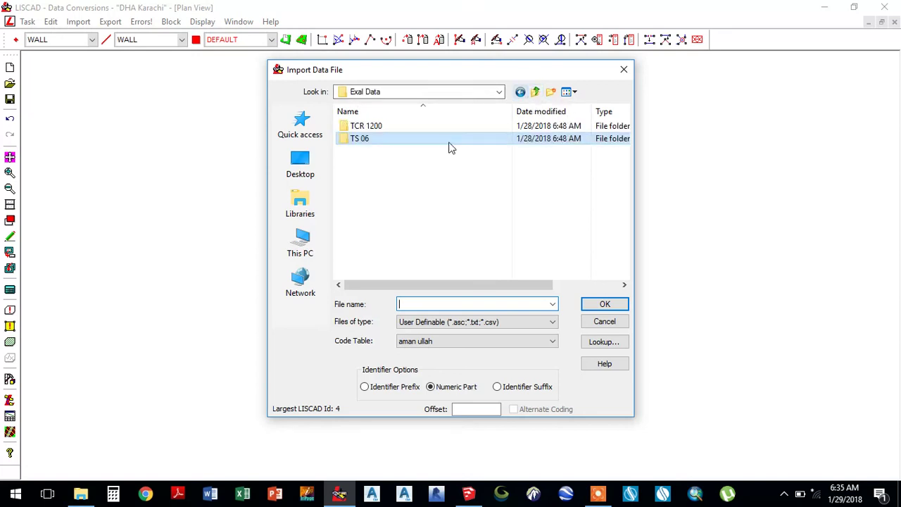
double_click(374, 127)
click(370, 130)
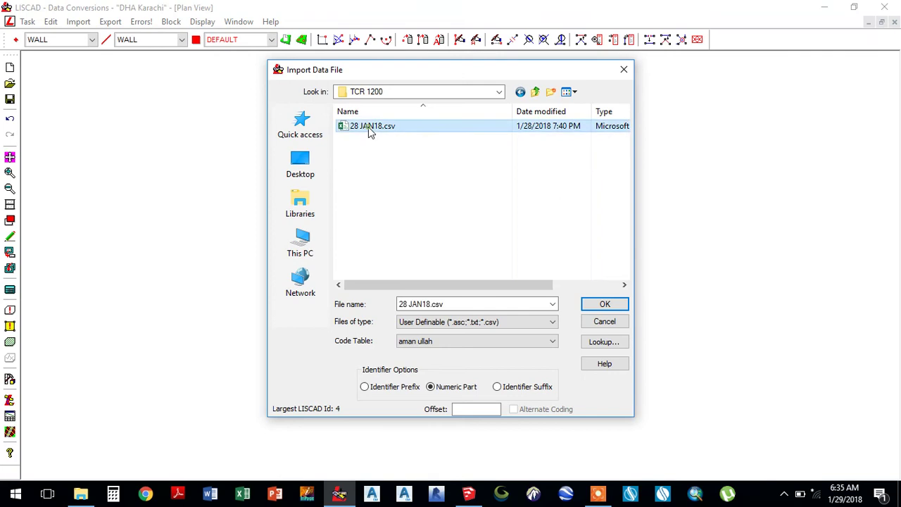
click(599, 310)
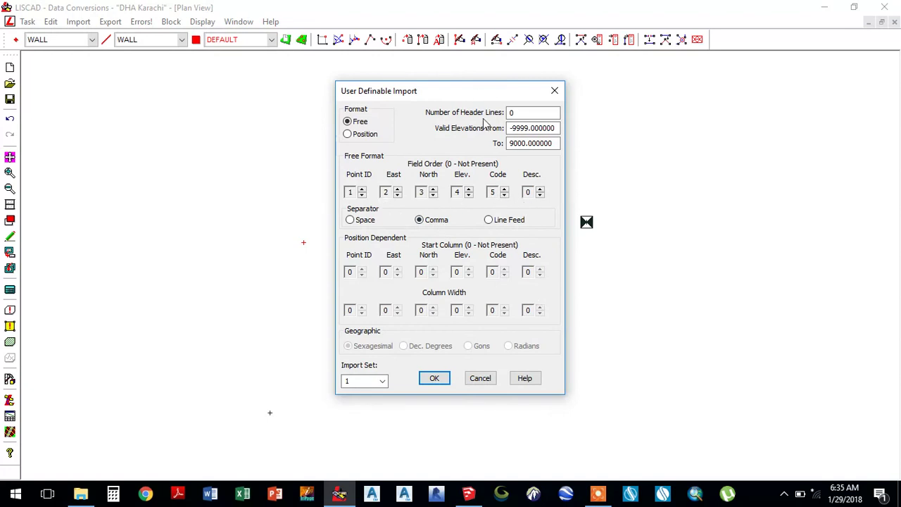
Step: Import the points with the preset free, comma-separated format, declining to find a next available identifier for all duplicate points
drag(477, 92, 299, 116)
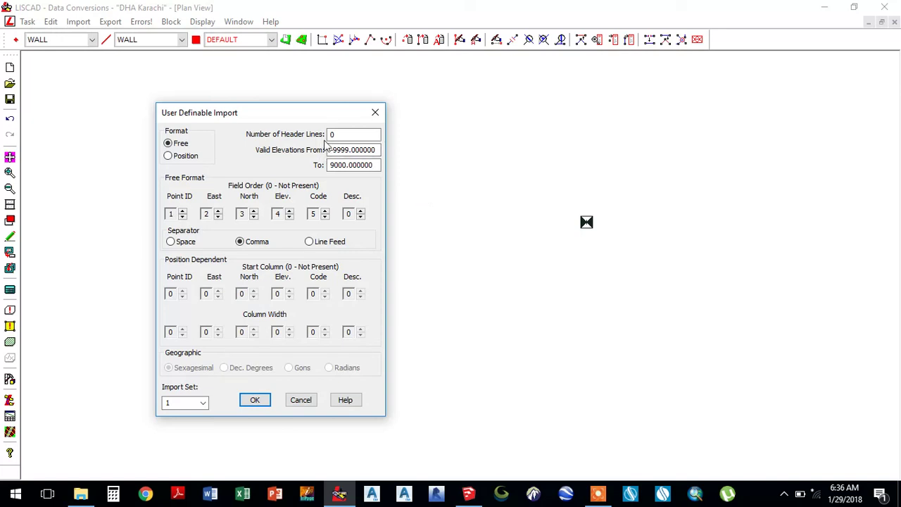
drag(308, 117, 385, 104)
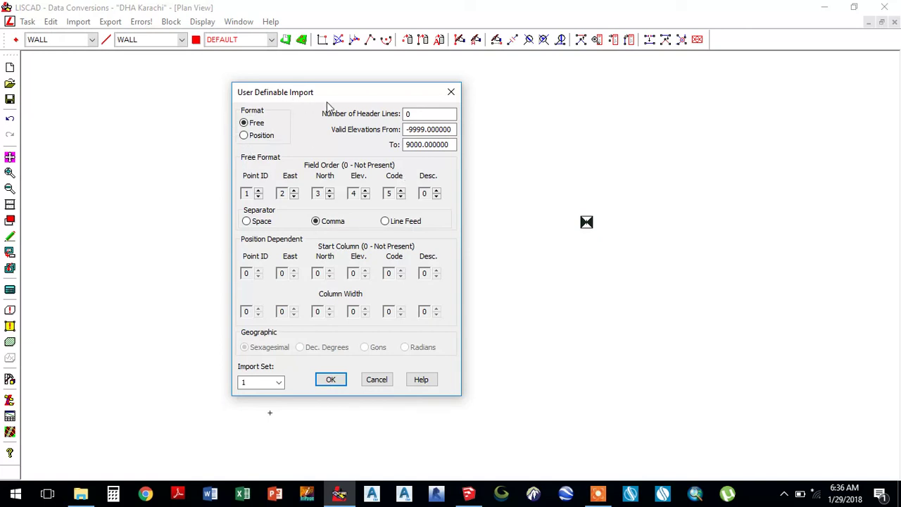
click(323, 381)
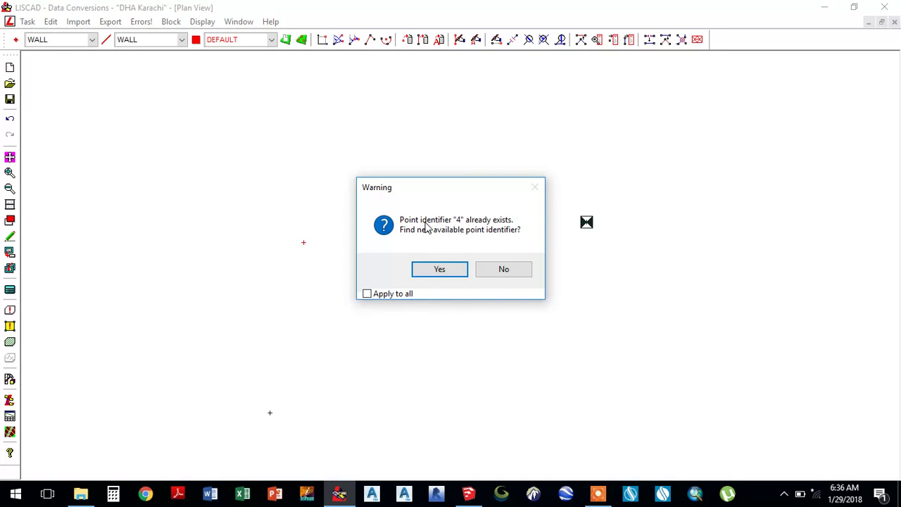
click(366, 295)
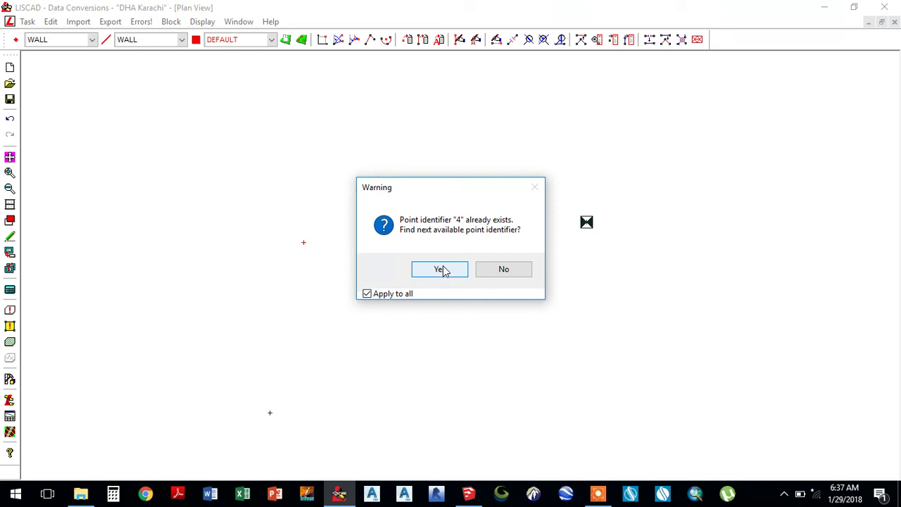
click(503, 271)
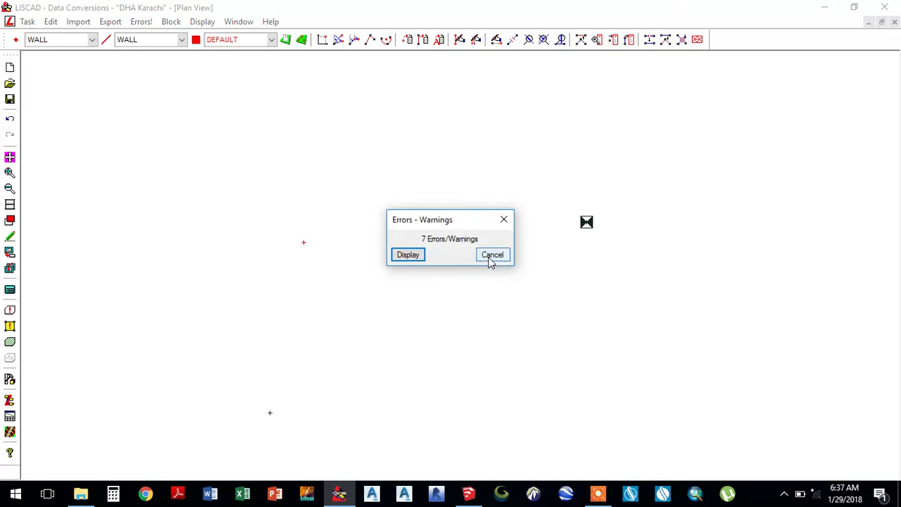
Step: Display the data import errors and warnings report, review the codes it lists, and close it
click(408, 255)
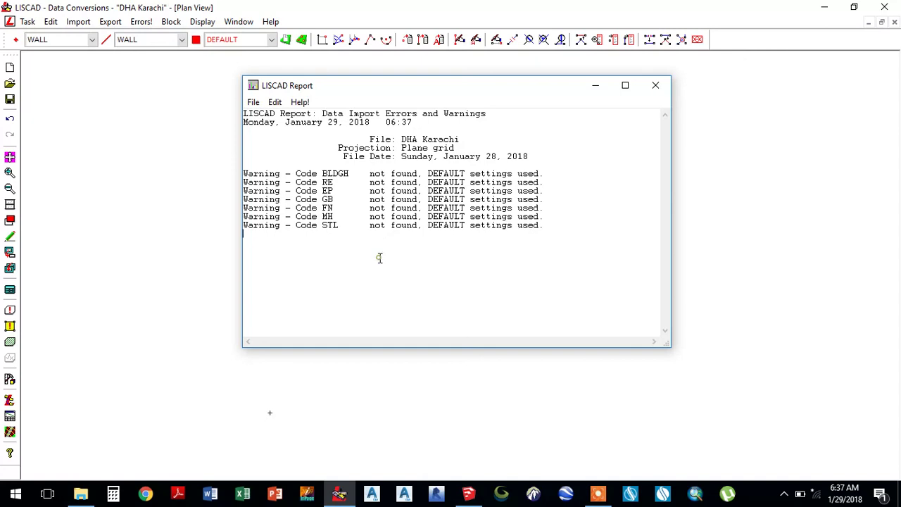
drag(372, 247, 348, 209)
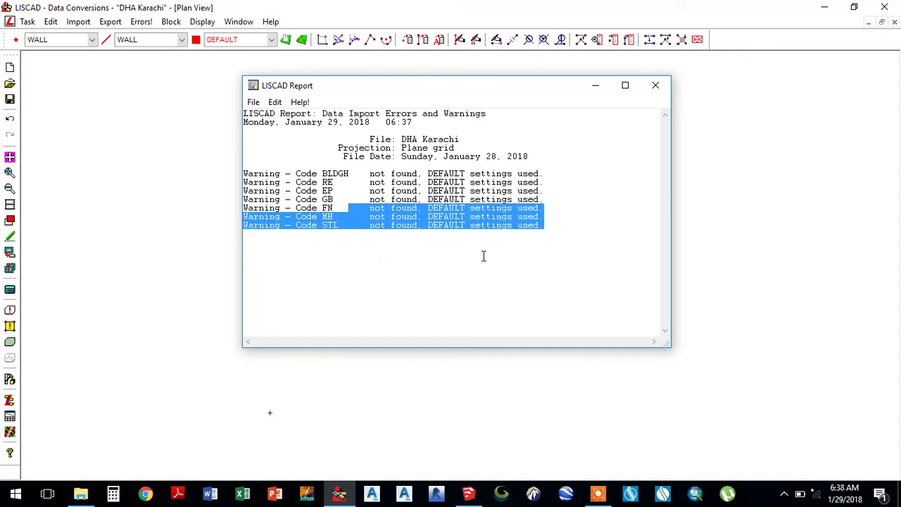
click(484, 255)
drag(456, 173, 456, 225)
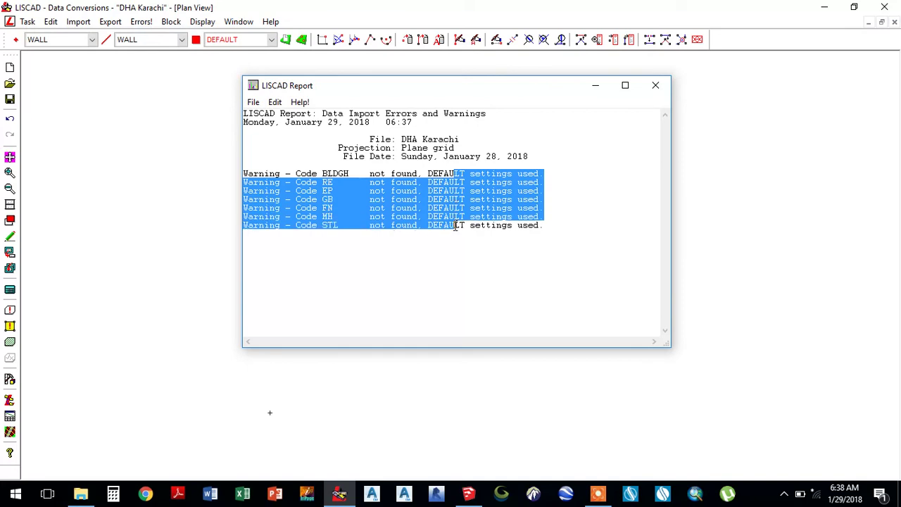
click(439, 303)
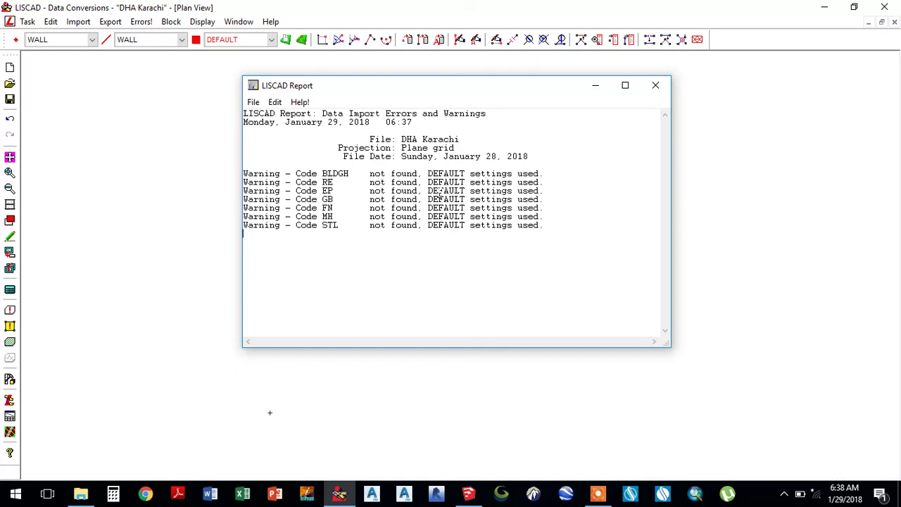
click(656, 86)
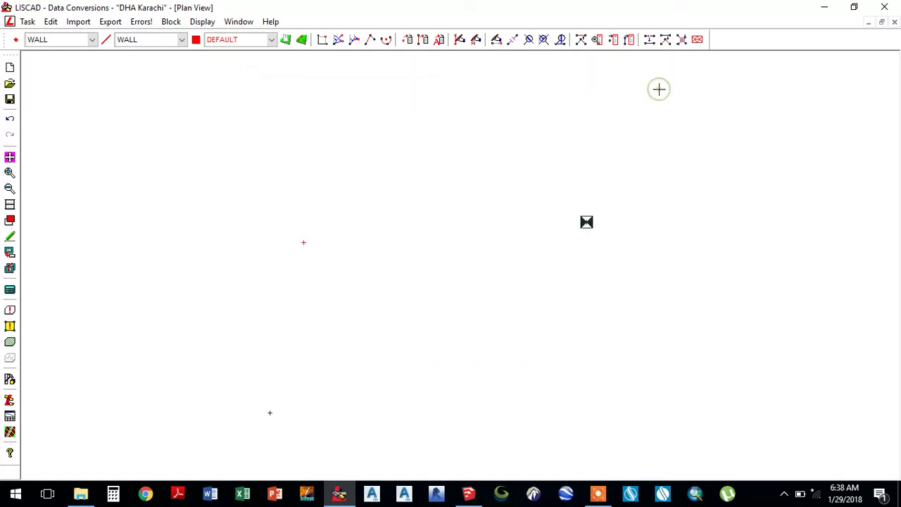
Step: Fit the plan view to all data and examine the distribution of the newly imported point crosses
click(10, 157)
scroll(453, 70, up, 3)
scroll(502, 70, up, 2)
scroll(508, 74, down, 5)
scroll(512, 243, up, 4)
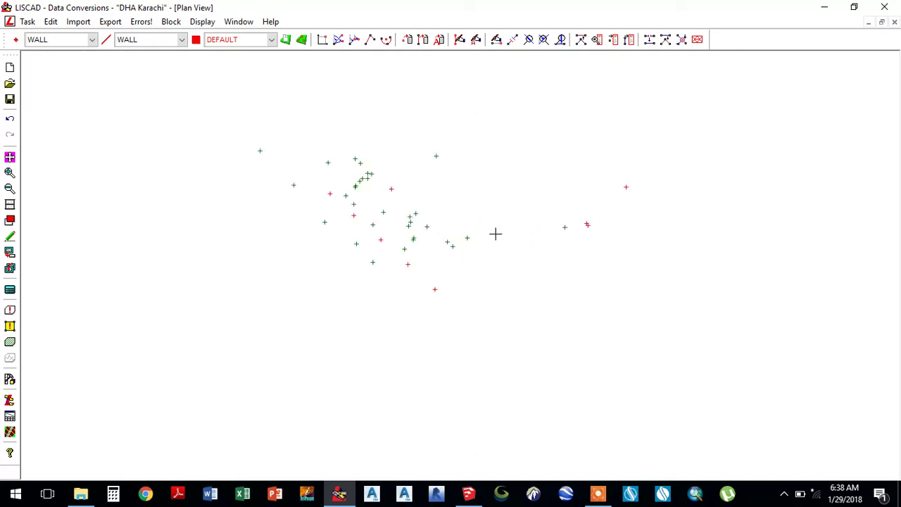
scroll(371, 188, up, 2)
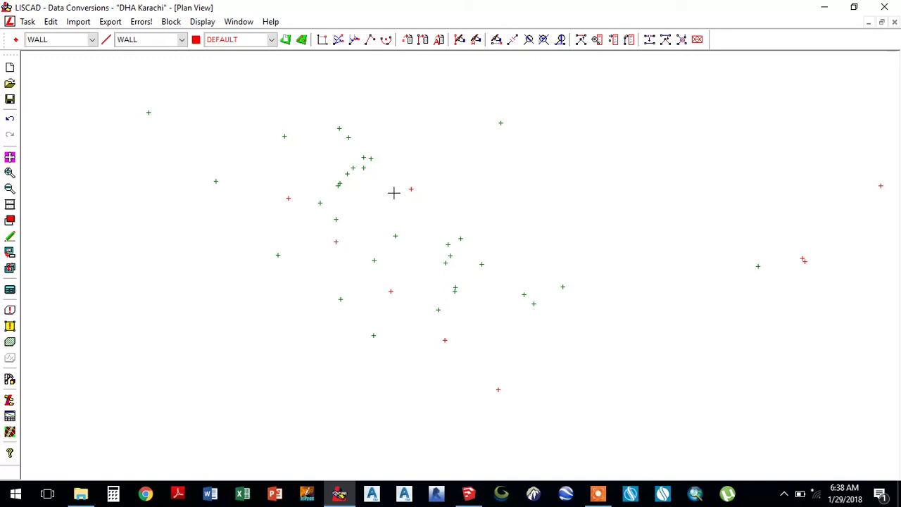
scroll(393, 192, down, 4)
scroll(394, 193, up, 3)
scroll(394, 192, up, 2)
click(10, 157)
click(458, 72)
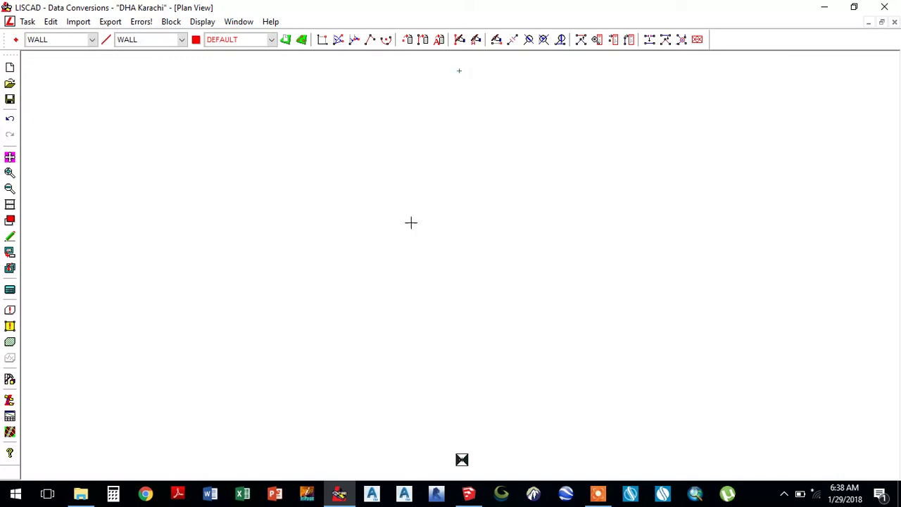